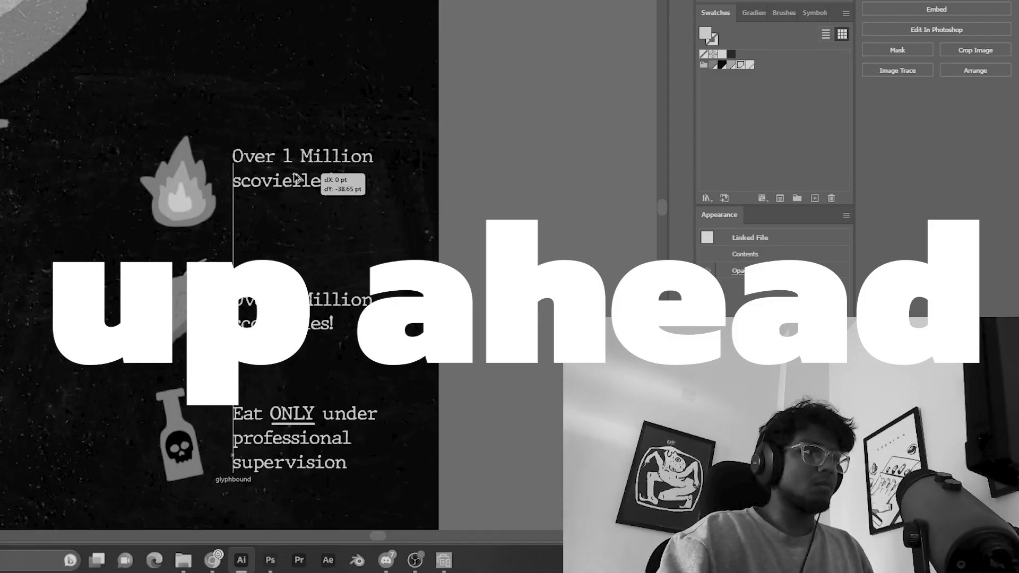
Step: Replace the old warning wording, trying drafts 'If', 'Keep' and 'Beware of fire' before starting 'In'
{"action": "type", "text": "If"}
{"action": "key", "text": "BackSpace"}
{"action": "key", "text": "BackSpace"}
{"action": "type", "text": "Keep"}
{"action": "key", "text": "BackSpace"}
{"action": "key", "text": "BackSpace"}
{"action": "key", "text": "BackSpace"}
{"action": "key", "text": "BackSpace"}
{"action": "type", "text": "Beware of fire"}
{"action": "key", "text": "BackSpace"}
{"action": "key", "text": "BackSpace"}
{"action": "key", "text": "BackSpace"}
{"action": "key", "text": "BackSpace"}
{"action": "key", "text": "BackSpace"}
{"action": "key", "text": "BackSpace"}
{"action": "key", "text": "BackSpace"}
{"action": "key", "text": "BackSpace"}
{"action": "key", "text": "BackSpace"}
{"action": "key", "text": "BackSpace"}
{"action": "key", "text": "BackSpace"}
{"action": "key", "text": "BackSpace"}
{"action": "key", "text": "BackSpace"}
{"action": "key", "text": "BackSpace"}
{"action": "type", "text": "In ex"}
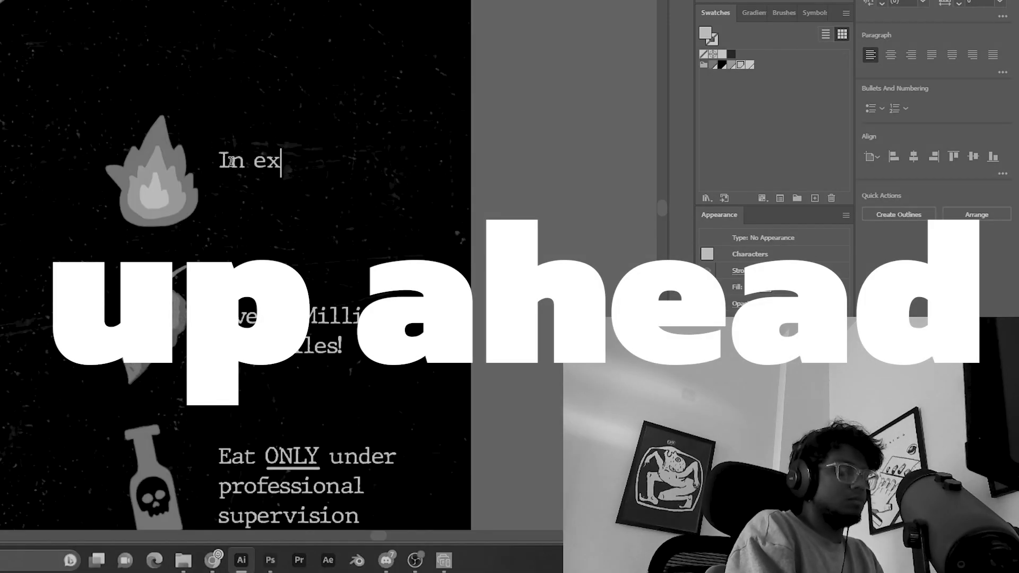
{"action": "key", "text": "BackSpace"}
{"action": "key", "text": "BackSpace"}
Step: Finish the warning as 'In normal cases, beware of fire.' and zoom out to the whole label
{"action": "type", "text": "normal cases, beware of fire."}
{"action": "key", "text": "Escape"}
{"action": "key", "text": "ctrl+minus"}
{"action": "key", "text": "ctrl+minus"}
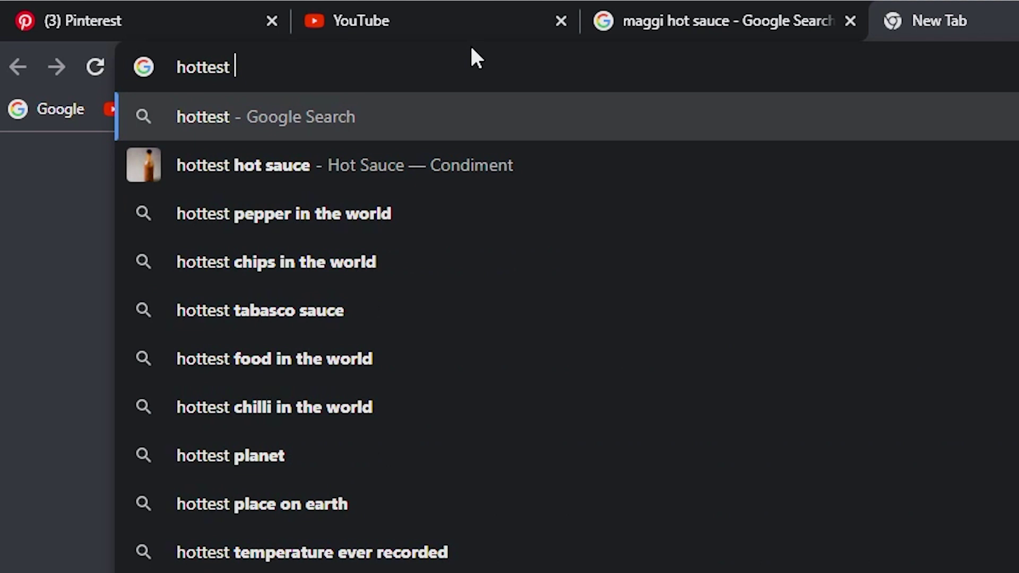
Step: Search 'hottest chilli in india' and highlight the world's-hottest-chilli line and 'Bhutanese pepper' in the article
{"action": "type", "text": "chilli in "}
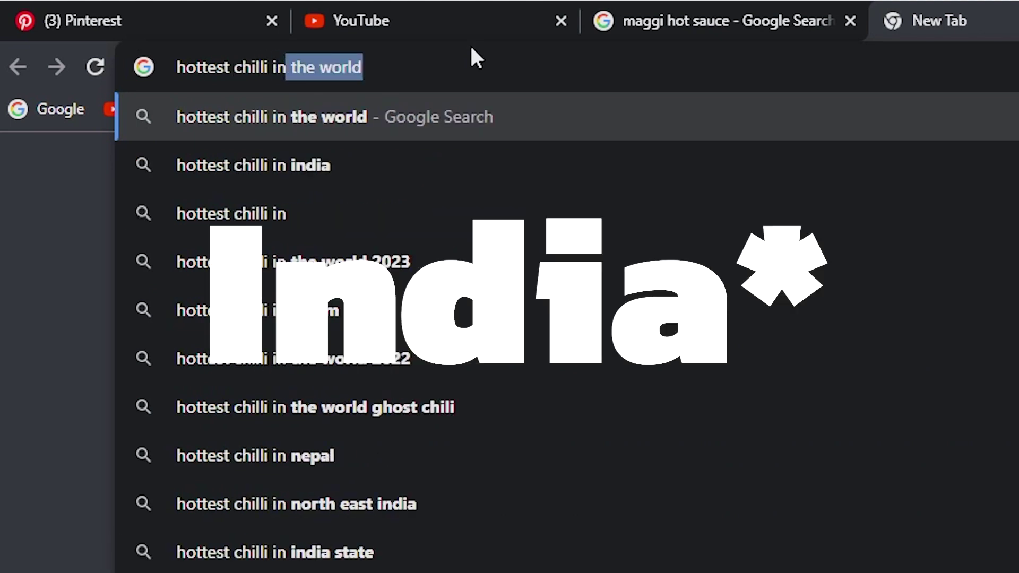
{"action": "type", "text": "indi"}
{"action": "key", "text": "Return"}
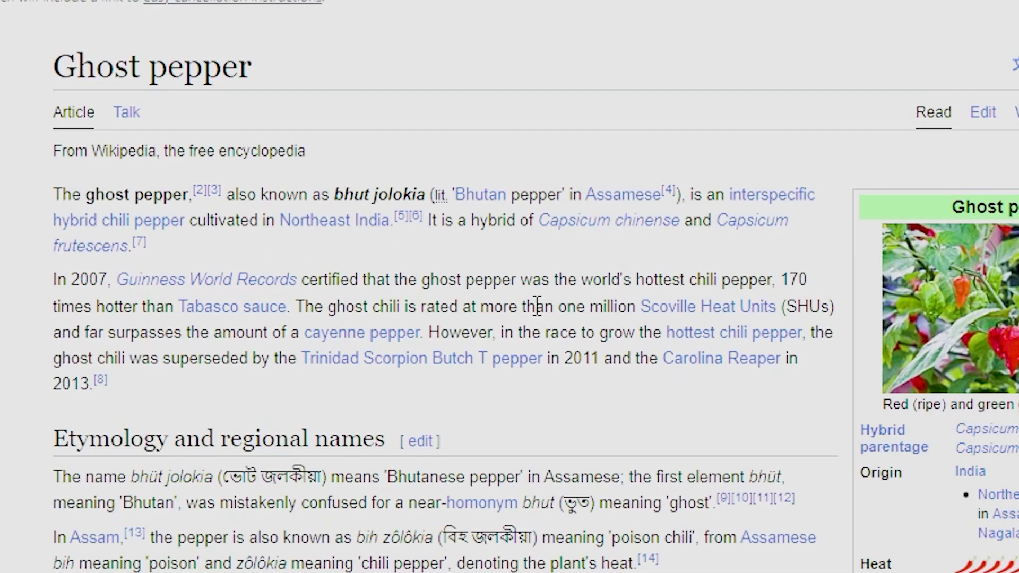
{"action": "left_click_drag", "start_coordinate": [487, 274], "coordinate": [696, 270]}
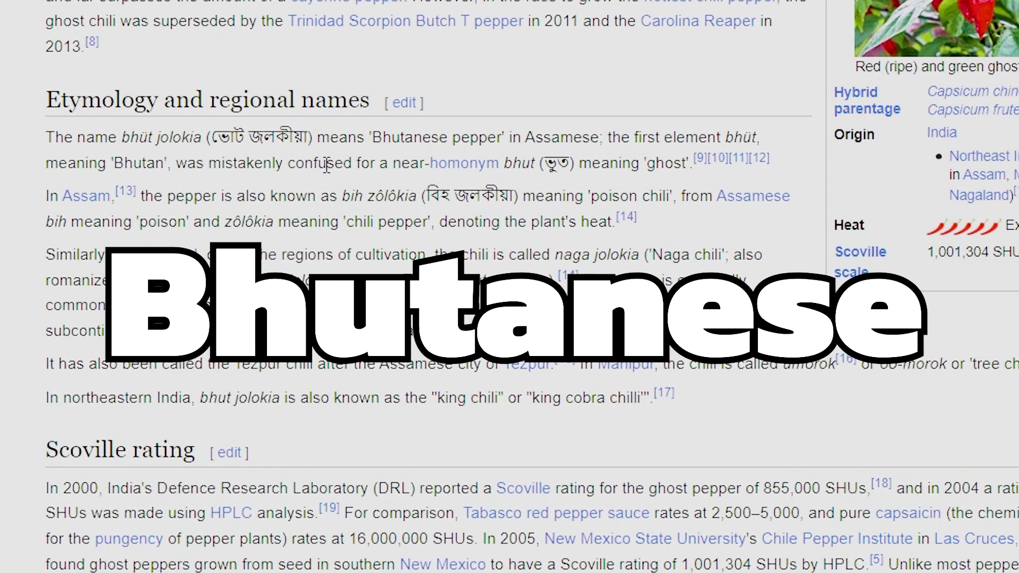
{"action": "left_click_drag", "start_coordinate": [381, 141], "coordinate": [501, 144]}
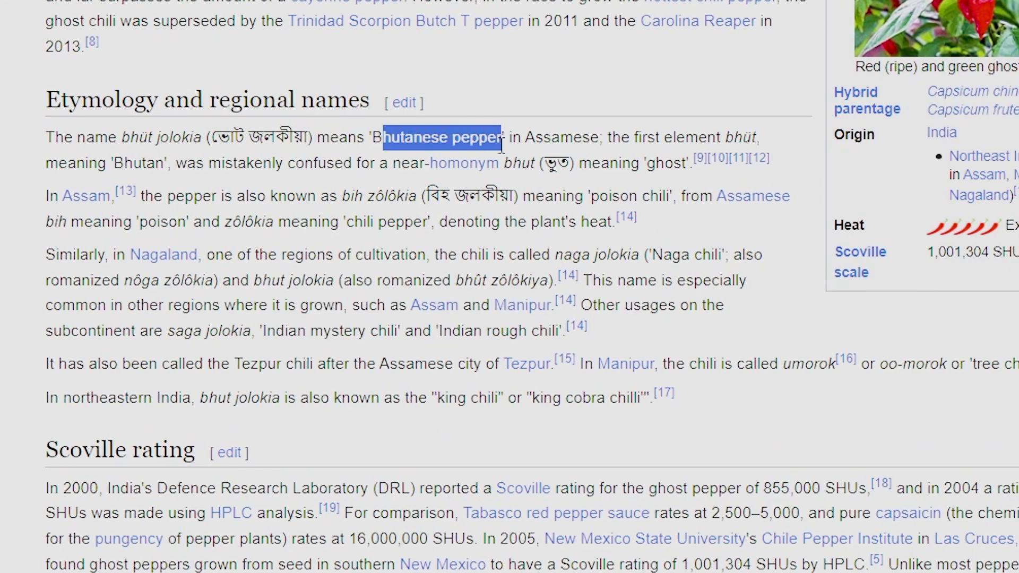
{"action": "left_click", "coordinate": [394, 271]}
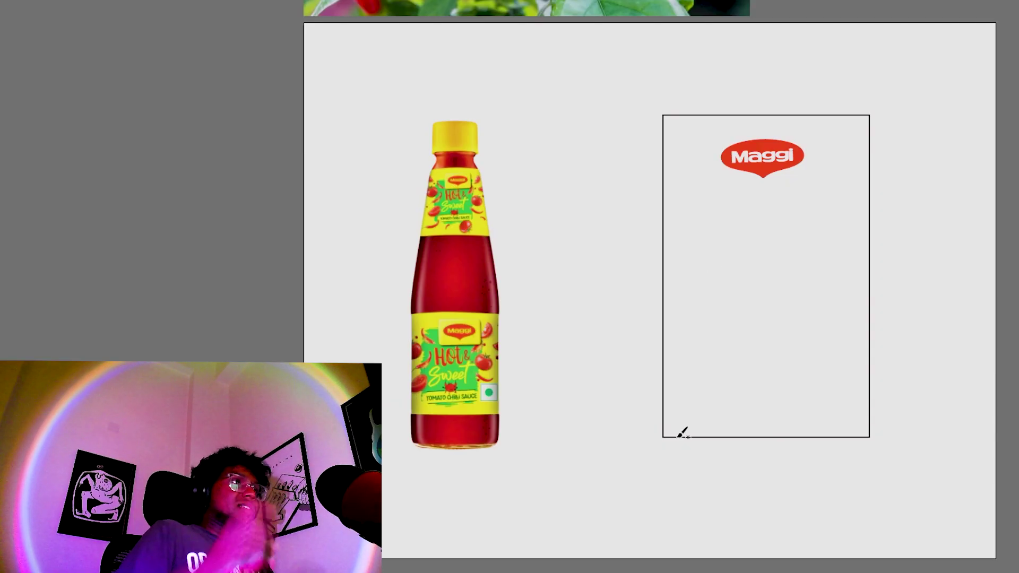
Step: Draw the ghost's outline and its two eyes in the label, then start the BHOOT title above it
{"action": "left_click_drag", "start_coordinate": [670, 437], "coordinate": [773, 243]}
{"action": "key", "text": "ctrl+z"}
{"action": "mouse_move", "coordinate": [670, 438]}
{"action": "left_mouse_down"}
{"action": "mouse_move", "coordinate": [842, 371]}
{"action": "mouse_move", "coordinate": [859, 427]}
{"action": "left_mouse_up"}
{"action": "mouse_move", "coordinate": [722, 330]}
{"action": "left_mouse_down"}
{"action": "mouse_move", "coordinate": [840, 377]}
{"action": "mouse_move", "coordinate": [722, 339]}
{"action": "left_mouse_up"}
{"action": "mouse_move", "coordinate": [760, 315]}
{"action": "left_mouse_down"}
{"action": "mouse_move", "coordinate": [766, 335]}
{"action": "mouse_move", "coordinate": [750, 387]}
{"action": "left_mouse_up"}
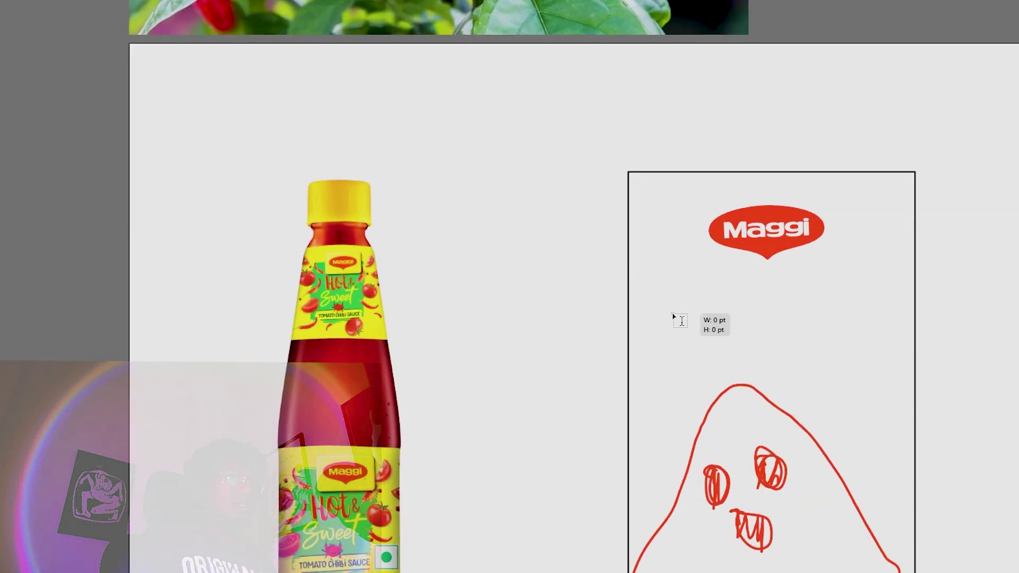
{"action": "left_click", "coordinate": [673, 318]}
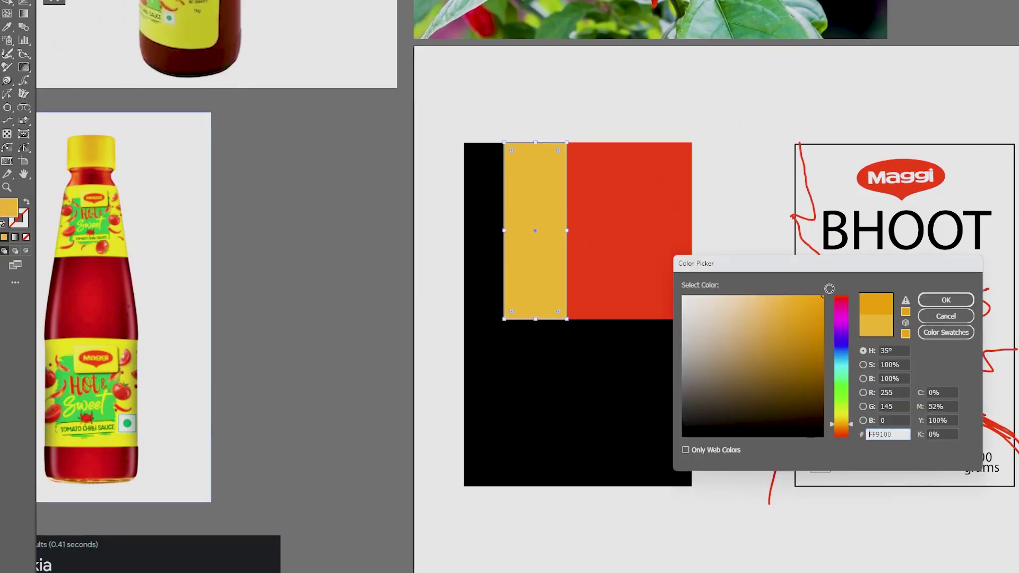
Step: Fill the narrow stripe orange, copy the text label into the red block, and duplicate the swatch chips
{"action": "key", "text": "z"}
{"action": "left_click", "coordinate": [293, 339]}
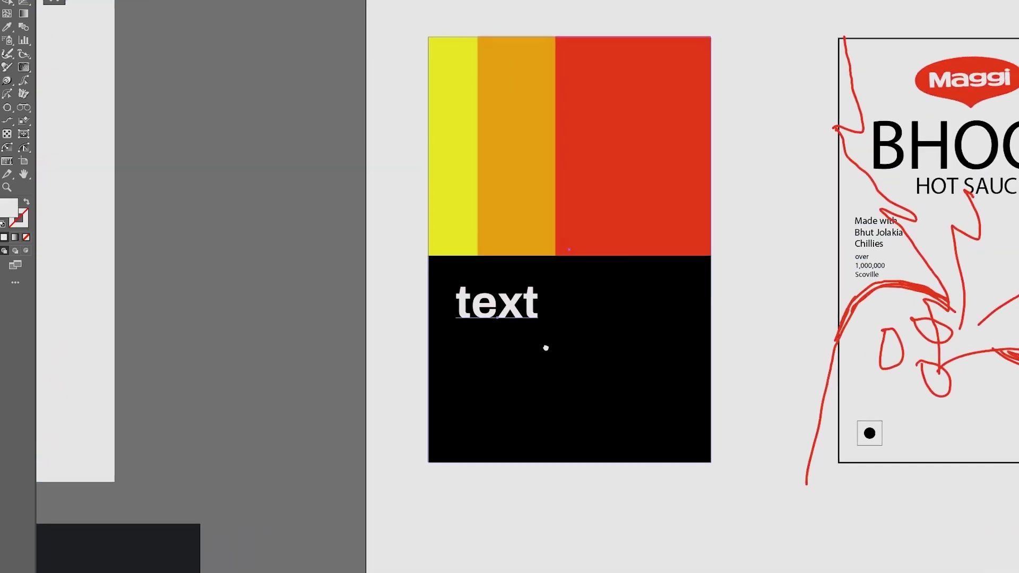
{"action": "left_click_drag", "start_coordinate": [492, 306], "coordinate": [620, 229]}
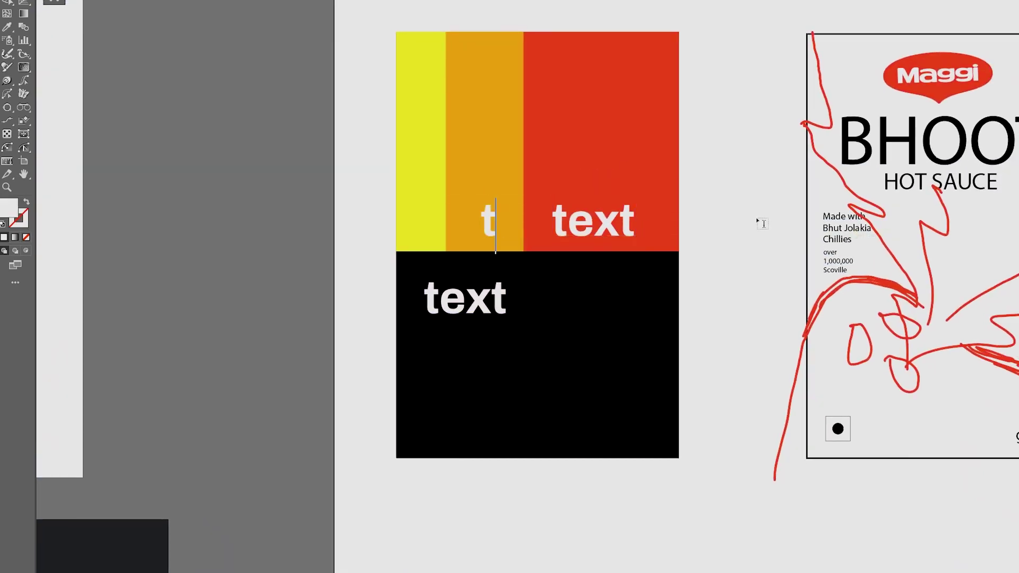
{"action": "left_click_drag", "start_coordinate": [427, 206], "coordinate": [427, 178]}
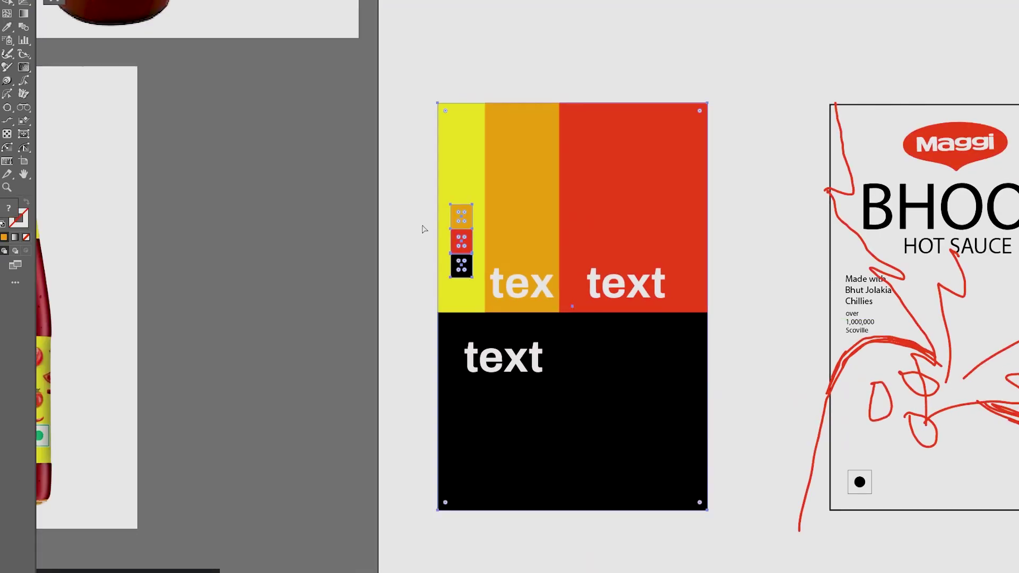
{"action": "left_click_drag", "start_coordinate": [461, 244], "coordinate": [520, 228]}
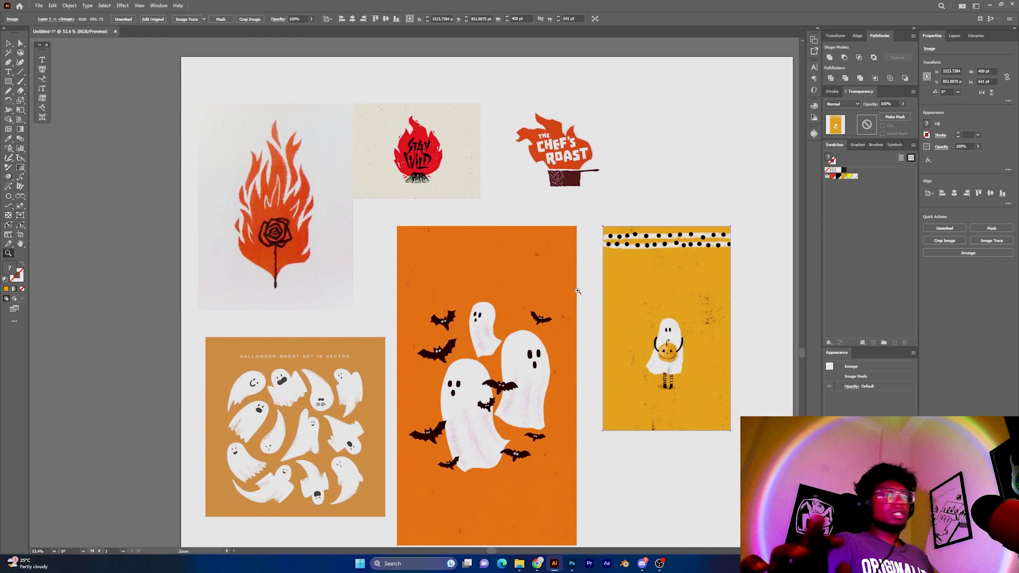
Step: Zoom into the Stay Wild flame logo, then fit the whole reference board in view
{"action": "left_click", "coordinate": [314, 332]}
{"action": "left_click", "coordinate": [314, 333]}
{"action": "scroll", "coordinate": [396, 302], "scroll_direction": "right", "scroll_amount": 5}
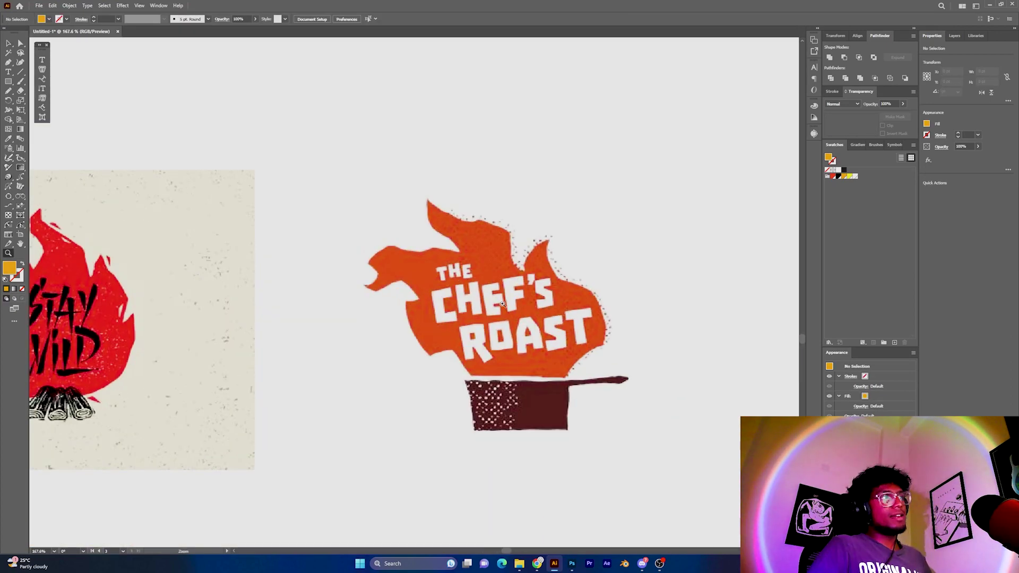
{"action": "key", "text": "ctrl+0"}
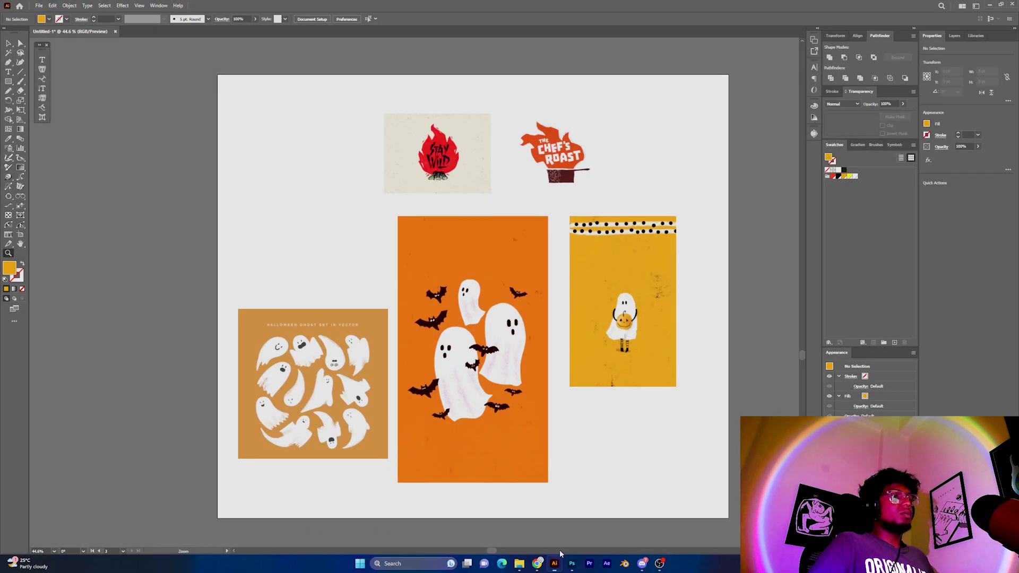
Step: Paste the reference board into the Photoshop label canvas as a new layer, placed upper-left
{"action": "left_click", "coordinate": [572, 563]}
{"action": "key", "text": "ctrl+v"}
{"action": "left_click_drag", "start_coordinate": [515, 307], "coordinate": [399, 184]}
Step: Remove the reference layer and set up a white brush preset, testing and undoing a scribble
{"action": "key", "text": "ctrl+e"}
{"action": "key", "text": "b"}
{"action": "key", "text": "x"}
{"action": "right_click", "coordinate": [466, 326]}
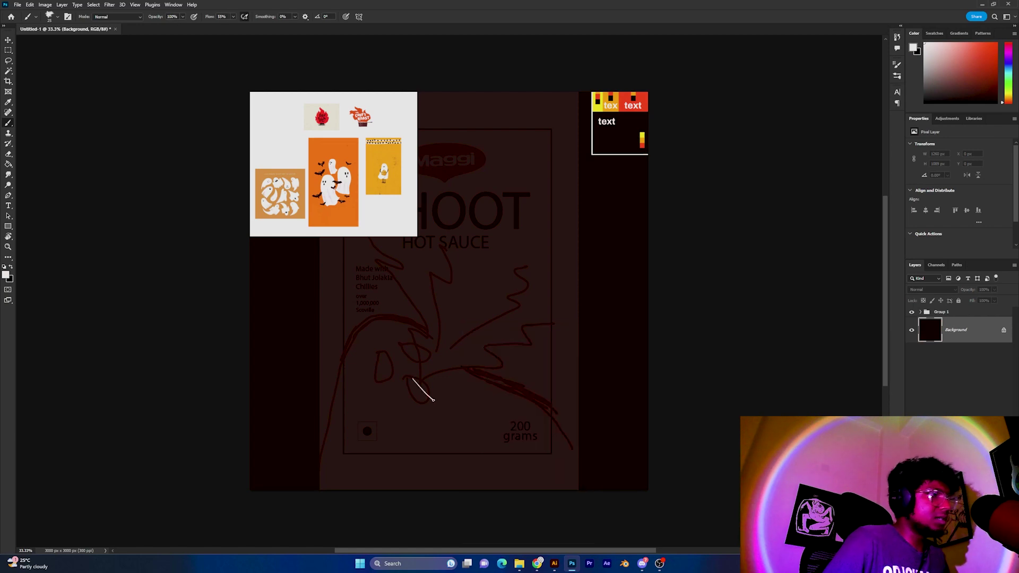
{"action": "right_click", "coordinate": [475, 337]}
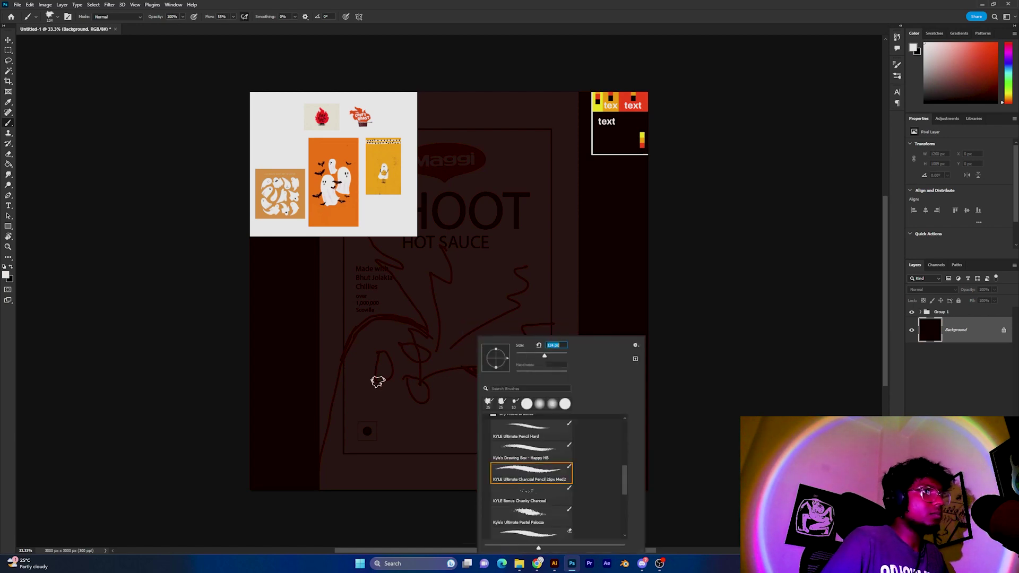
{"action": "mouse_move", "coordinate": [367, 427]}
{"action": "left_mouse_down"}
{"action": "mouse_move", "coordinate": [477, 409]}
{"action": "mouse_move", "coordinate": [530, 435]}
{"action": "left_mouse_up"}
{"action": "key", "text": "ctrl+z"}
{"action": "right_click", "coordinate": [537, 312]}
Step: Add a new empty paint layer, zoom out, and commit the rotated yellow flame layer
{"action": "key", "text": "Escape"}
{"action": "key", "text": "ctrl+shift+alt+n"}
{"action": "key", "text": "z"}
{"action": "left_click_drag", "start_coordinate": [488, 368], "coordinate": [477, 367]}
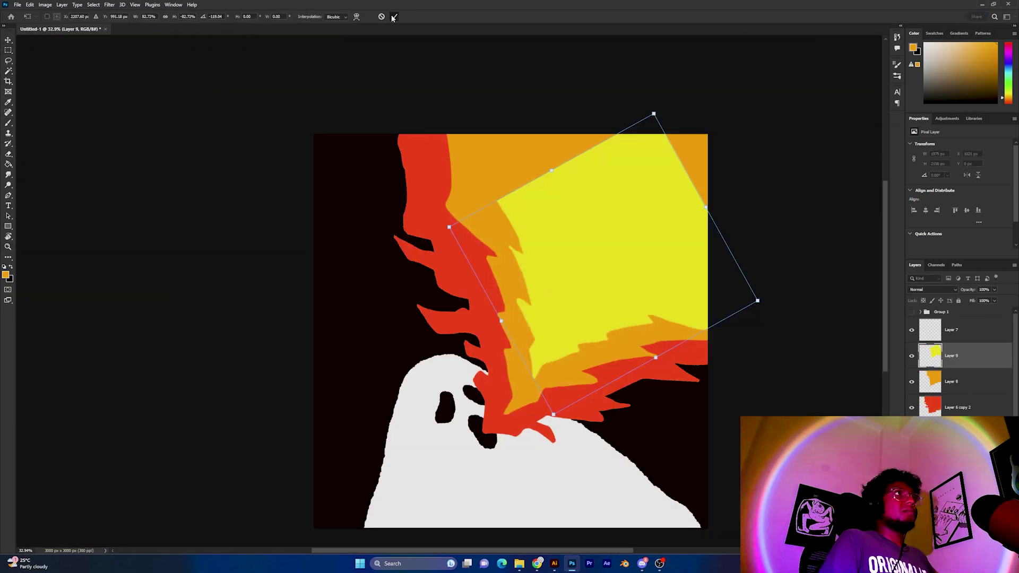
{"action": "left_click", "coordinate": [393, 17]}
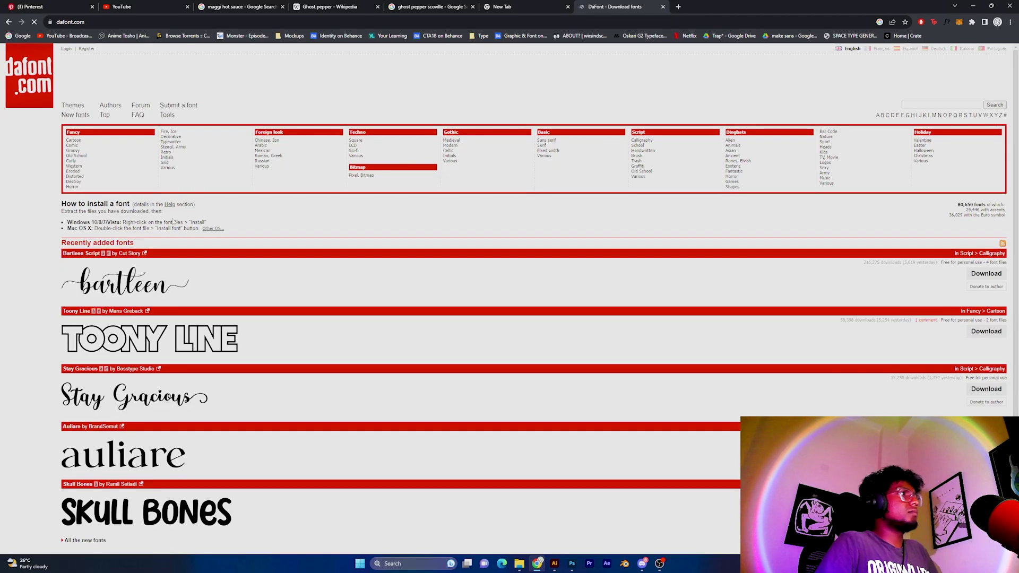
Step: Browse dafont's Trash font listings and preview the word BHOOT in the chosen font
{"action": "left_click", "coordinate": [636, 161]}
{"action": "scroll", "coordinate": [443, 280], "scroll_direction": "down", "scroll_amount": 15}
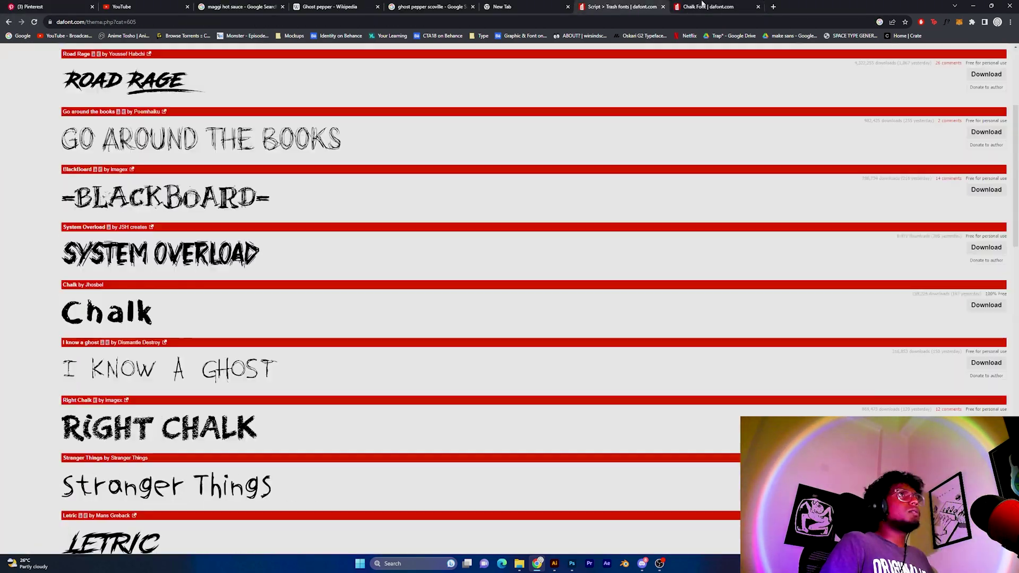
{"action": "scroll", "coordinate": [509, 286], "scroll_direction": "down", "scroll_amount": 10}
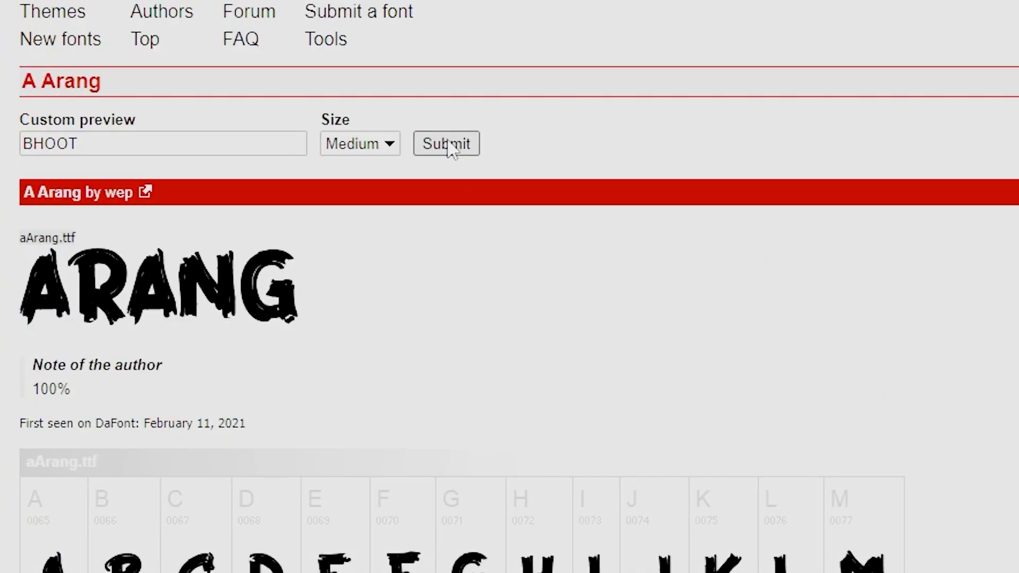
{"action": "left_click", "coordinate": [449, 149]}
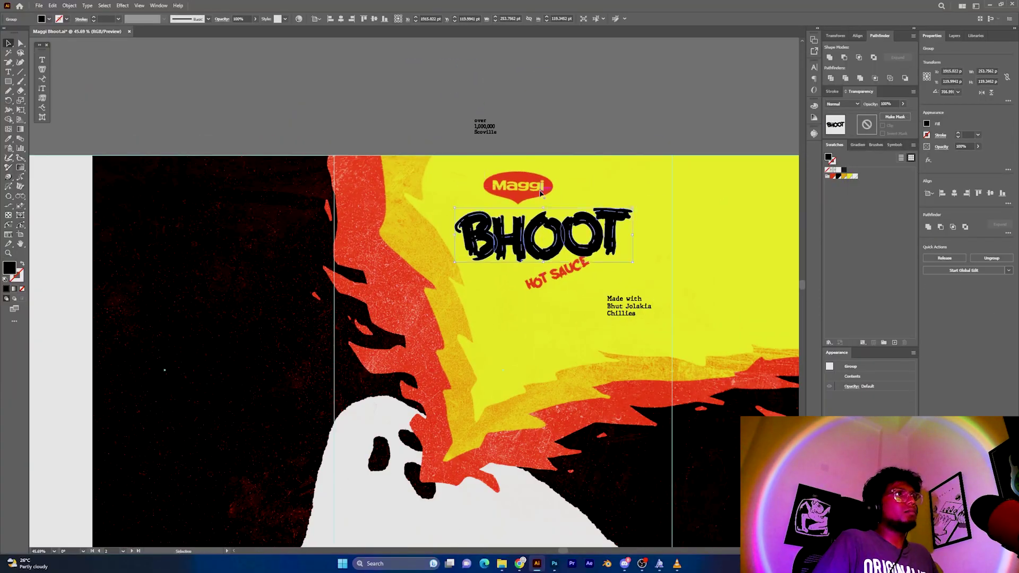
Step: Move the HOT SAUCE text up and to the right
{"action": "left_click_drag", "start_coordinate": [541, 284], "coordinate": [619, 260]}
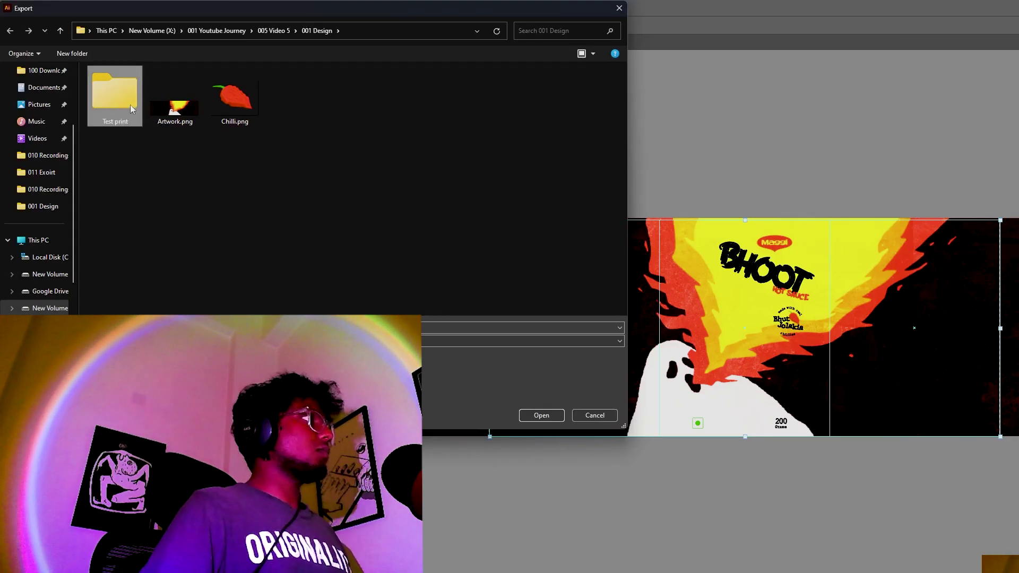
Step: Save the artboard as a PNG in the Test print folder, accepting the default PNG options
{"action": "double_click", "coordinate": [131, 105]}
{"action": "left_click", "coordinate": [528, 418]}
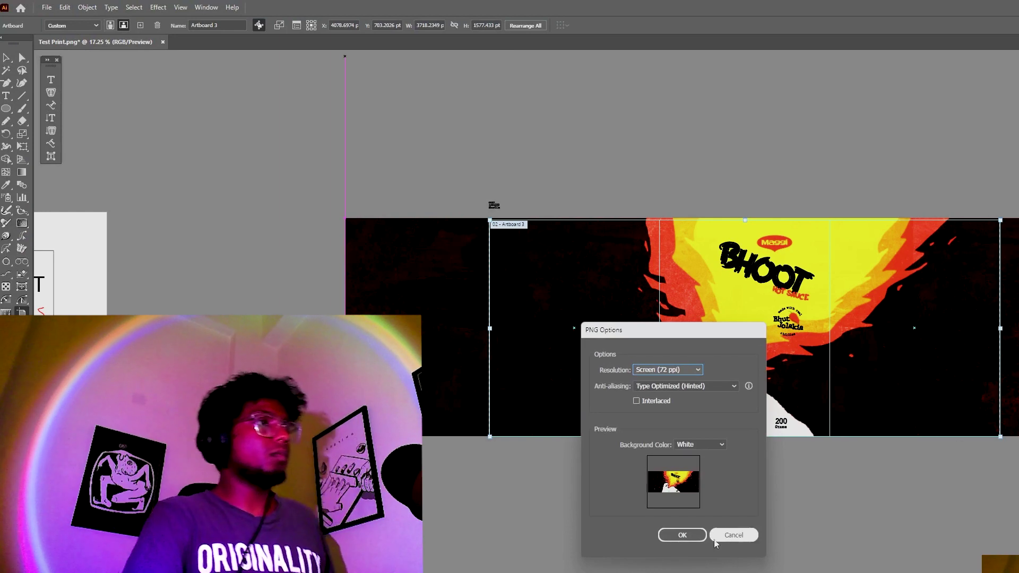
{"action": "left_click", "coordinate": [681, 535]}
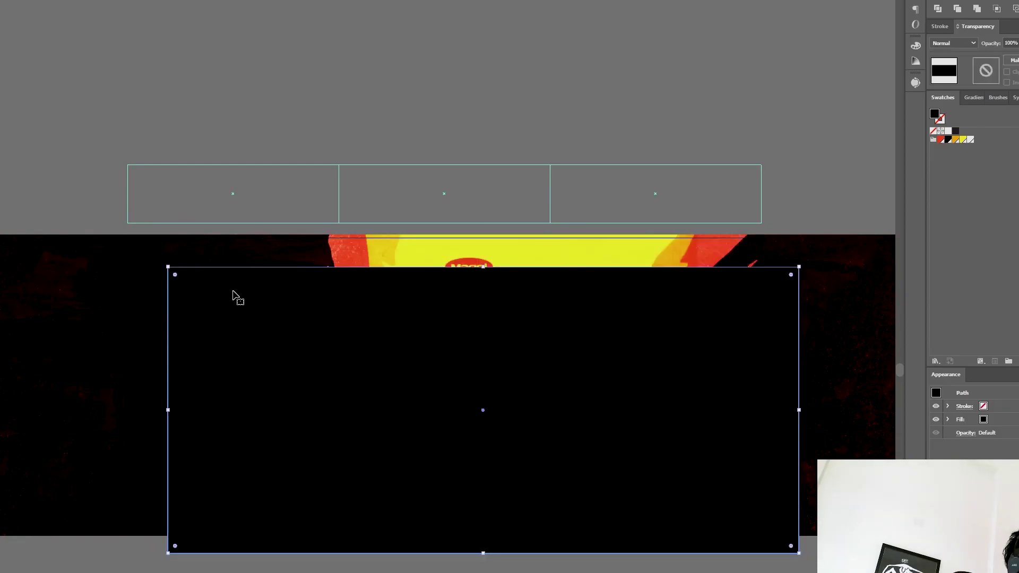
Step: Align and widen the black rectangle, clip the artwork to it with Ctrl+7, and nudge an element left
{"action": "left_click_drag", "start_coordinate": [234, 296], "coordinate": [454, 240]}
{"action": "left_click_drag", "start_coordinate": [759, 386], "coordinate": [896, 386]}
{"action": "key", "text": "ctrl+7"}
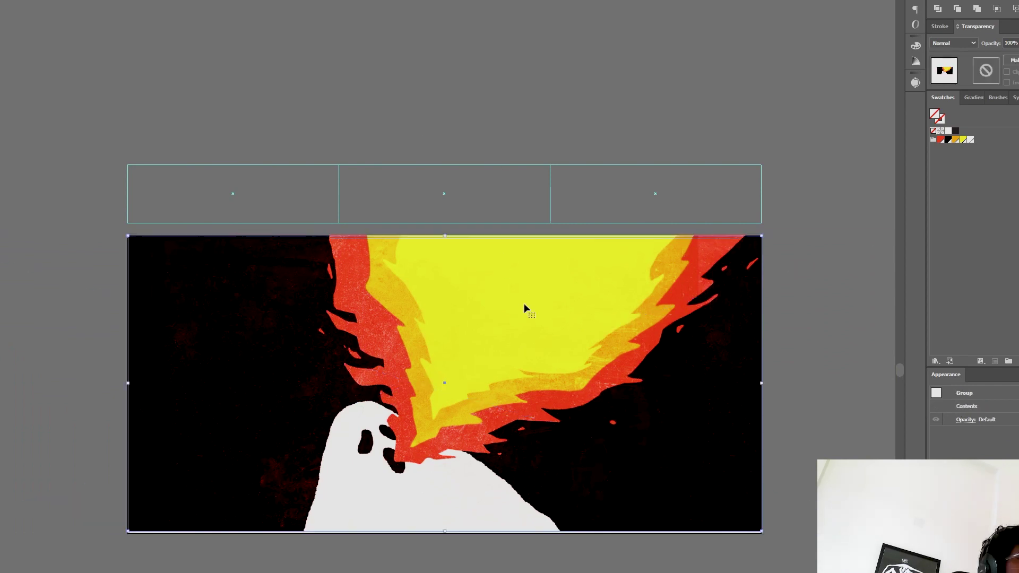
{"action": "left_click", "coordinate": [461, 131]}
{"action": "mouse_move", "coordinate": [576, 340]}
{"action": "left_mouse_down"}
{"action": "mouse_move", "coordinate": [555, 339]}
{"action": "mouse_move", "coordinate": [568, 337]}
{"action": "left_mouse_up"}
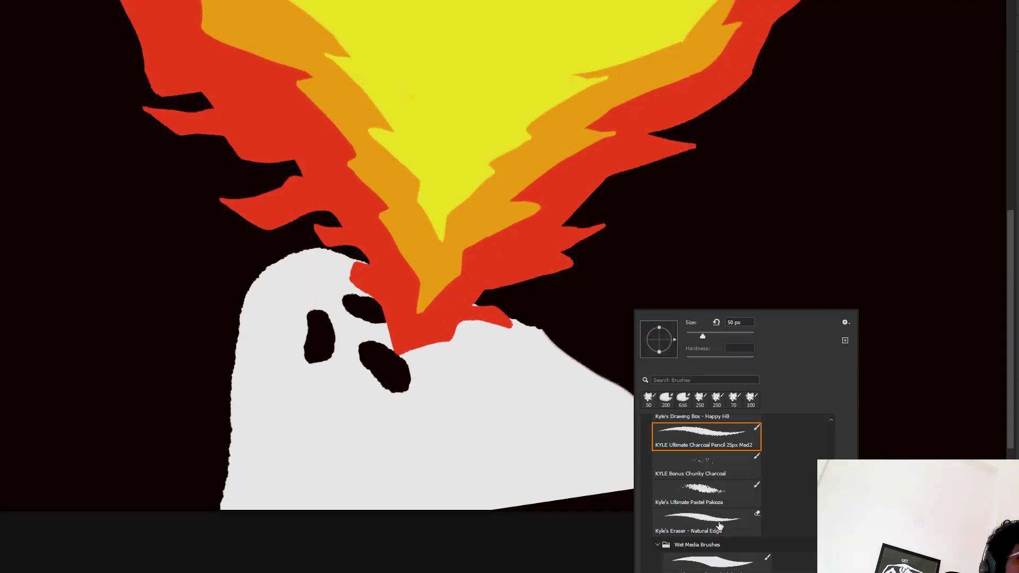
Step: Erase along the ghost's right edge with the chosen charcoal brush so the flames pour from its mouth
{"action": "double_click", "coordinate": [719, 525]}
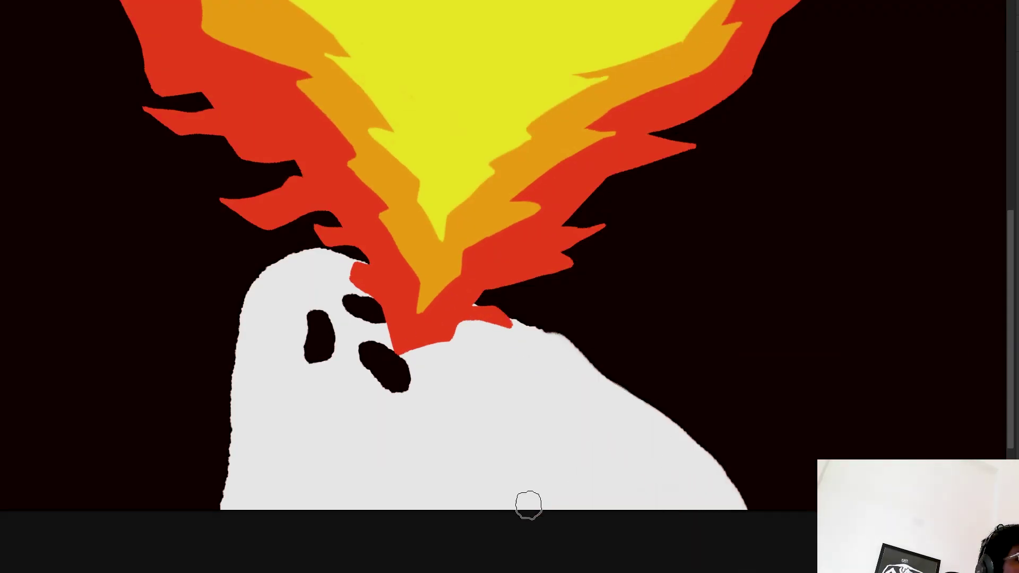
{"action": "mouse_move", "coordinate": [527, 503]}
{"action": "left_mouse_down"}
{"action": "mouse_move", "coordinate": [609, 391]}
{"action": "mouse_move", "coordinate": [682, 534]}
{"action": "left_mouse_up"}
{"action": "key", "text": "ctrl+minus"}
{"action": "left_click", "coordinate": [667, 542]}
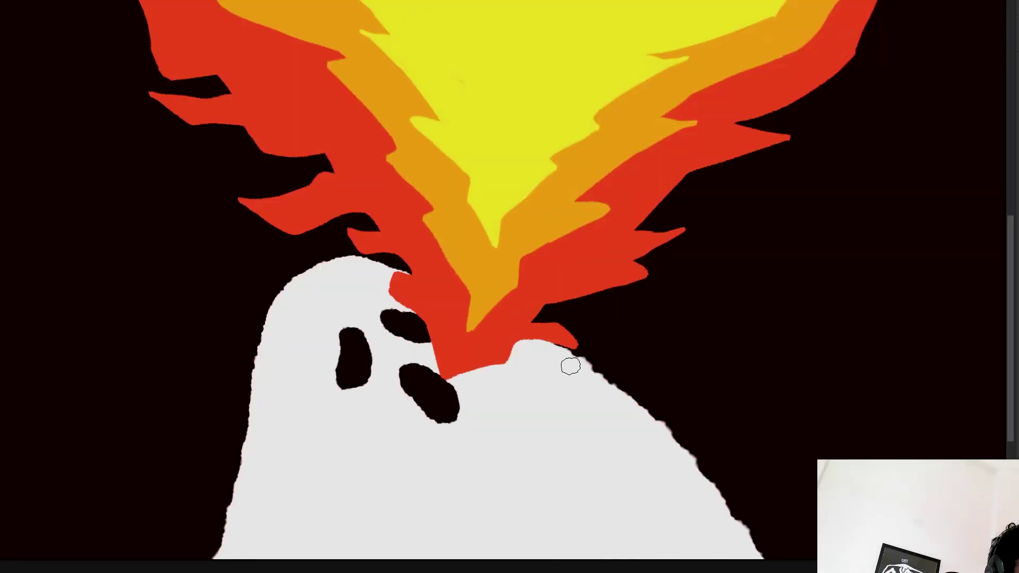
{"action": "key", "text": "ctrl+minus"}
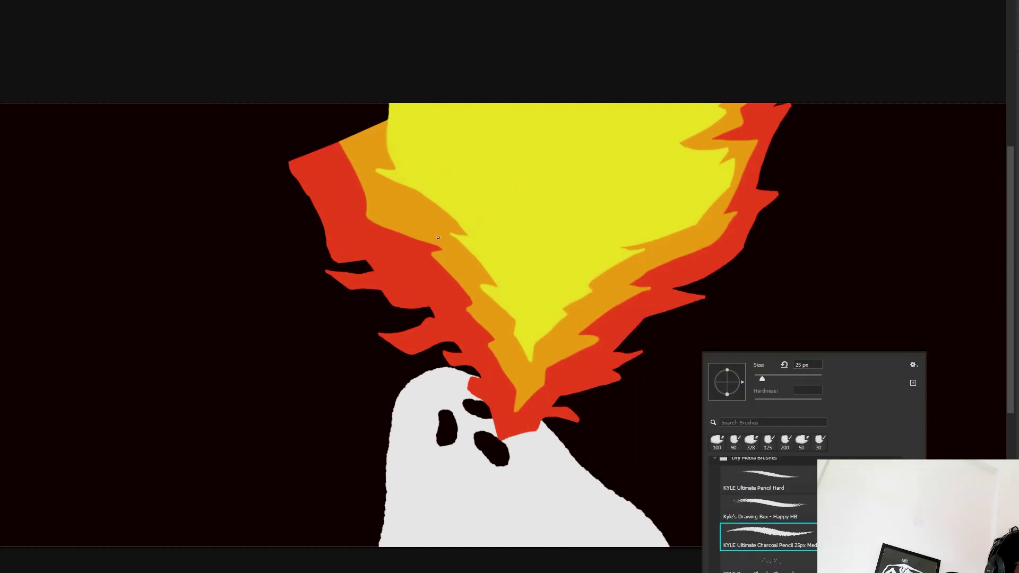